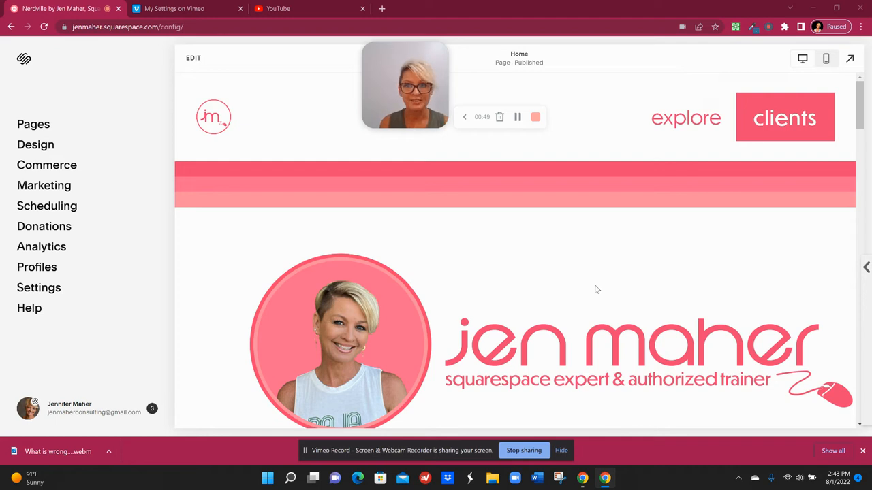
Start editing the home page and add a blank section directly below the intro section with the portrait and logo
left_click(194, 58)
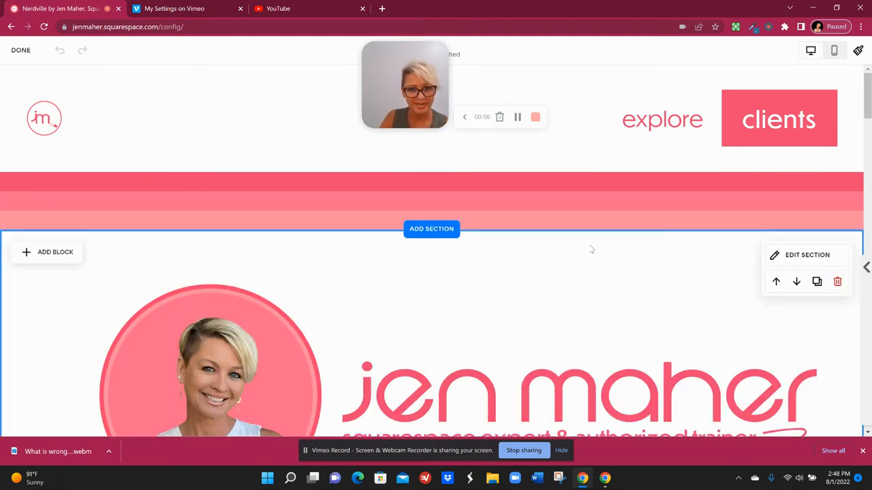
scroll(565, 301, "down", 2)
scroll(564, 299, "down", 3)
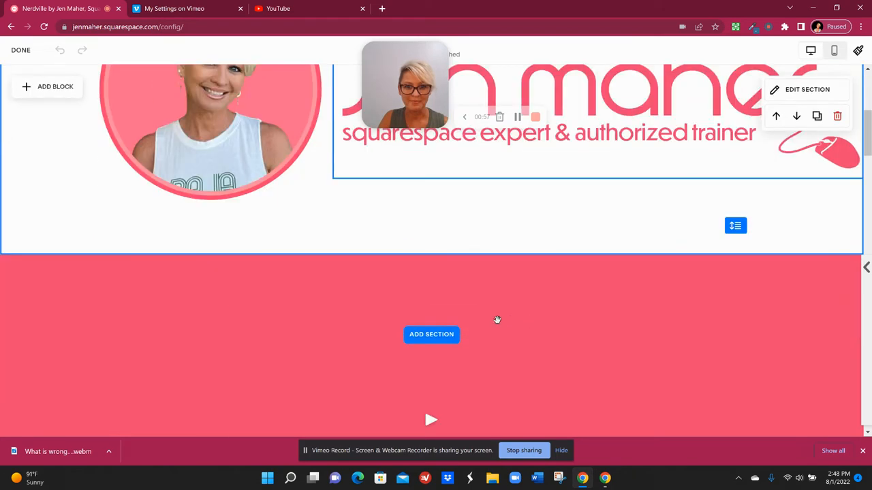
left_click(430, 254)
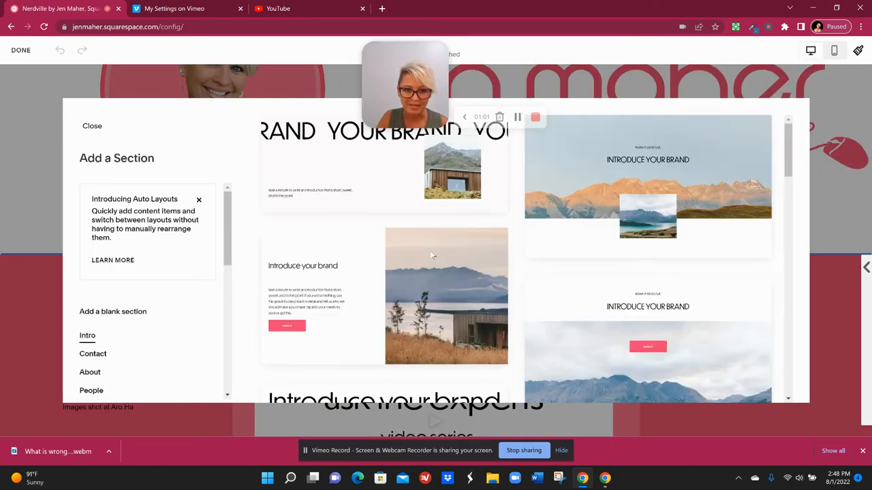
scroll(199, 255, "down", 1)
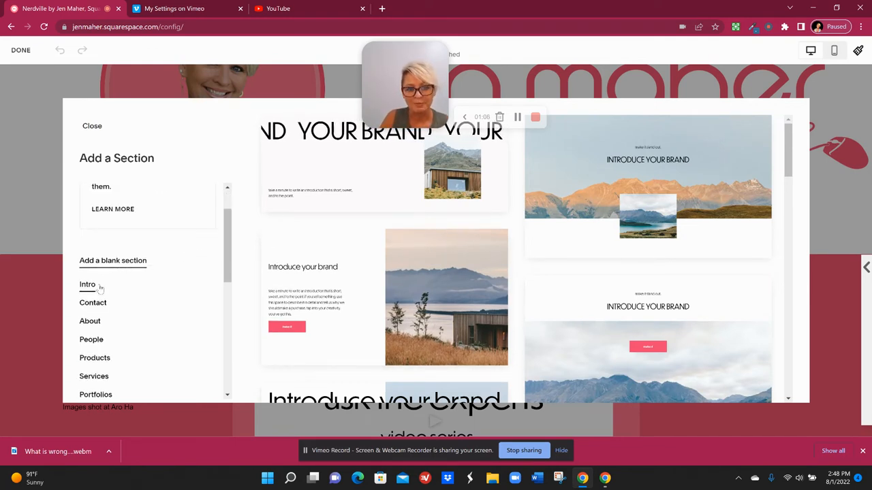
scroll(99, 314, "down", 4)
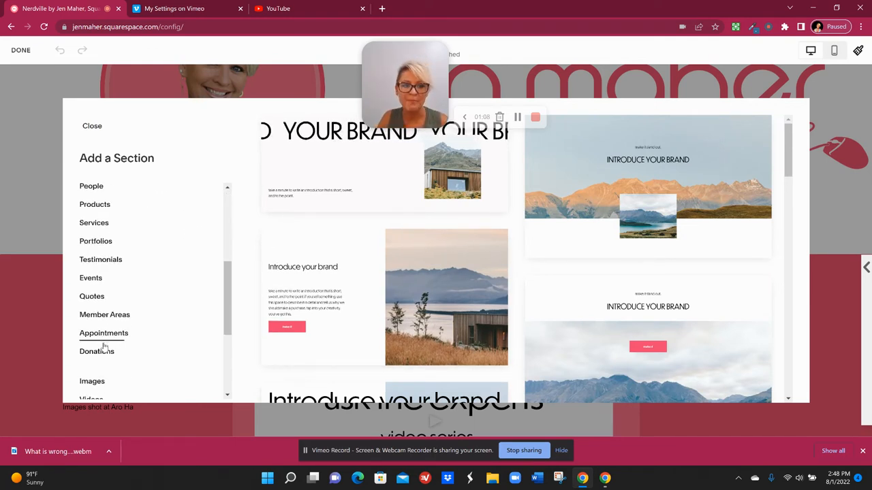
scroll(112, 348, "down", 2)
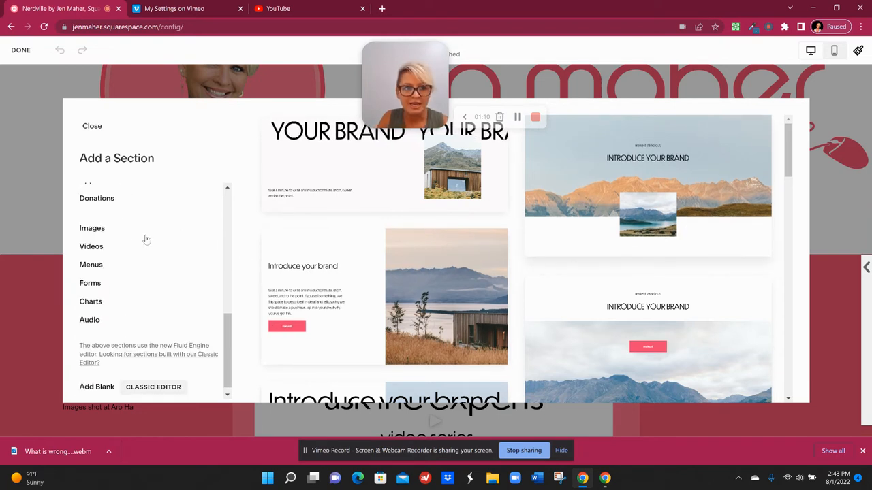
scroll(182, 229, "up", 7)
scroll(182, 229, "up", 1)
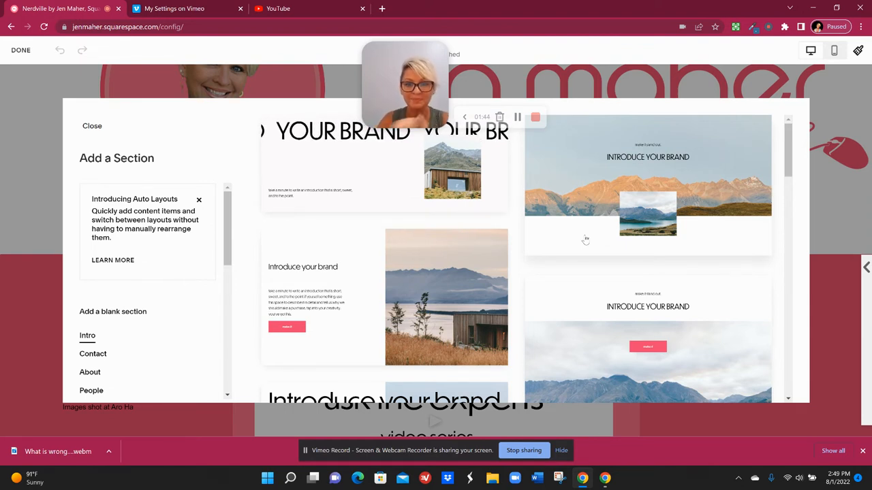
left_click(121, 315)
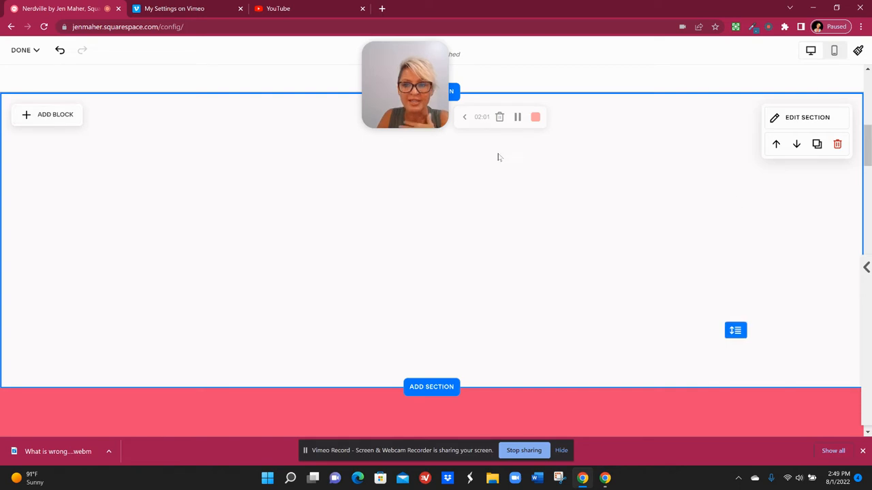
Look through the new section's format, background and color settings, and set its grid row count to 9
left_click(801, 121)
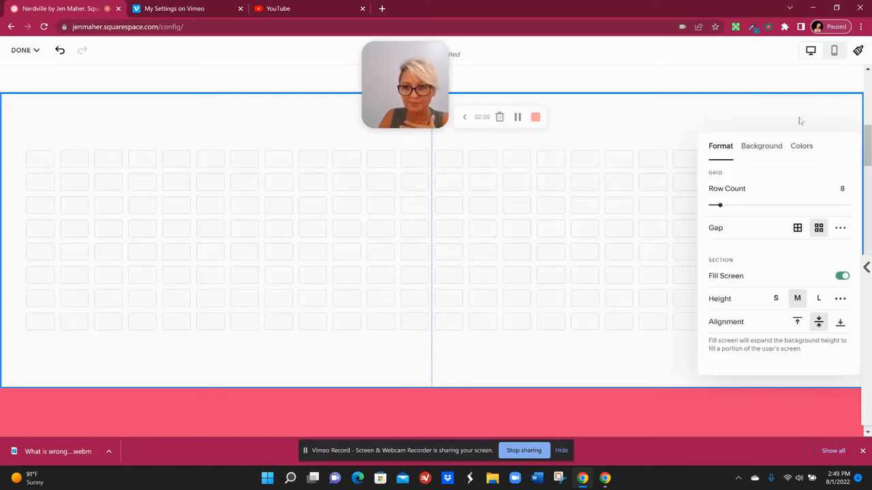
left_click(763, 146)
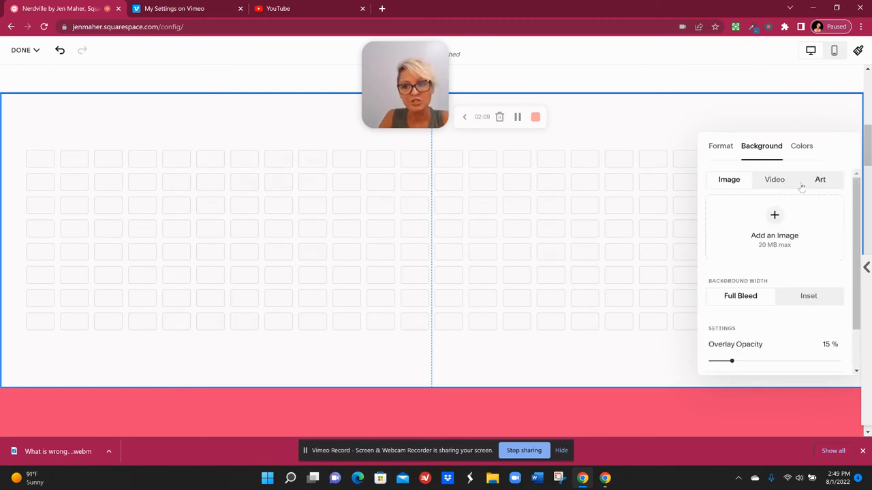
left_click(800, 148)
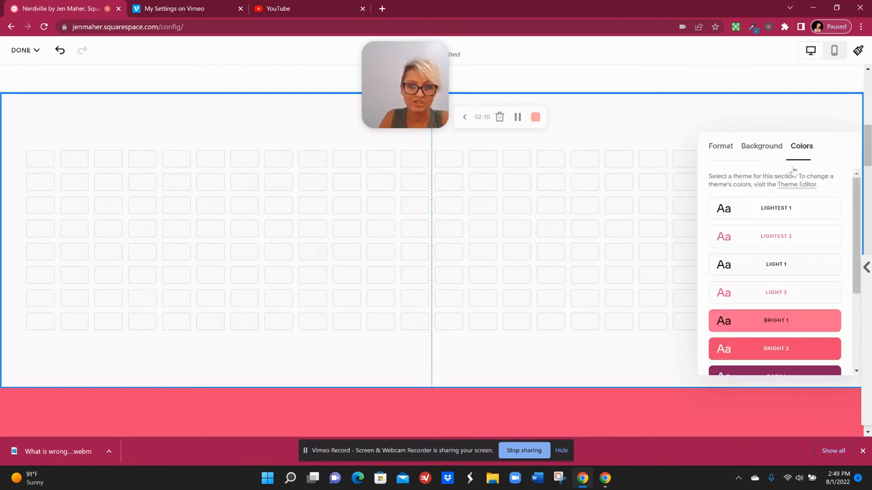
left_click(722, 151)
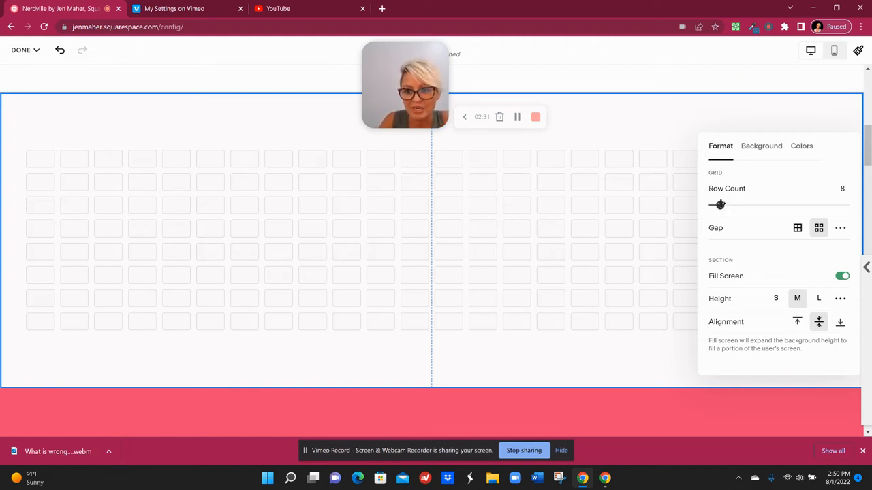
mouse_move(720, 204)
left_mouse_down()
mouse_move(754, 205)
mouse_move(721, 205)
left_mouse_up()
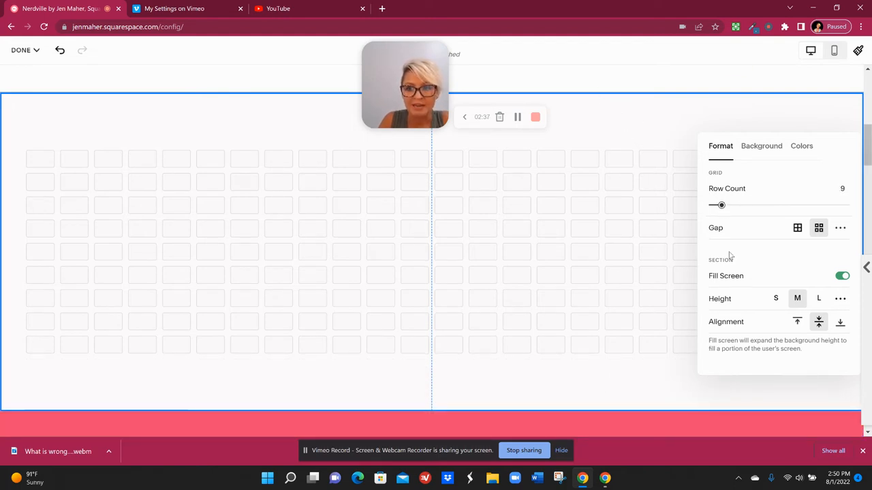
Try the section's height presets, custom height and Fill Screen toggle, keeping Fill Screen on with height S
left_click(776, 301)
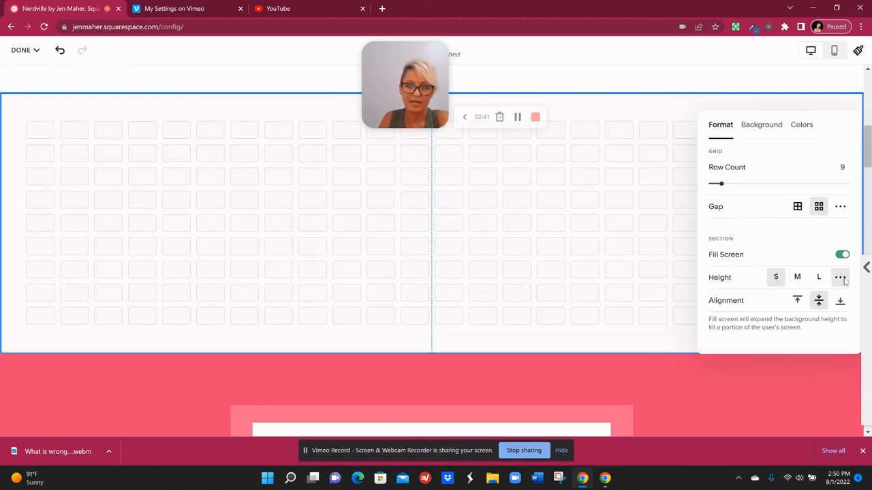
left_click(841, 278)
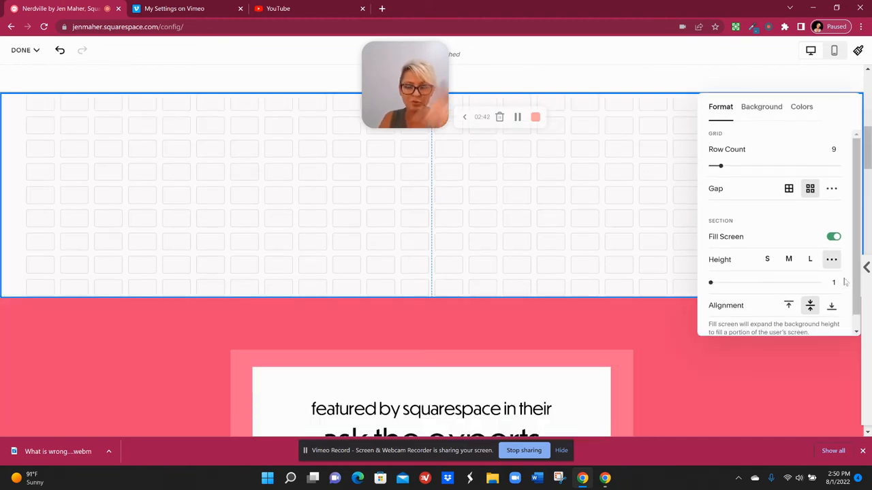
left_click(789, 260)
left_click(817, 260)
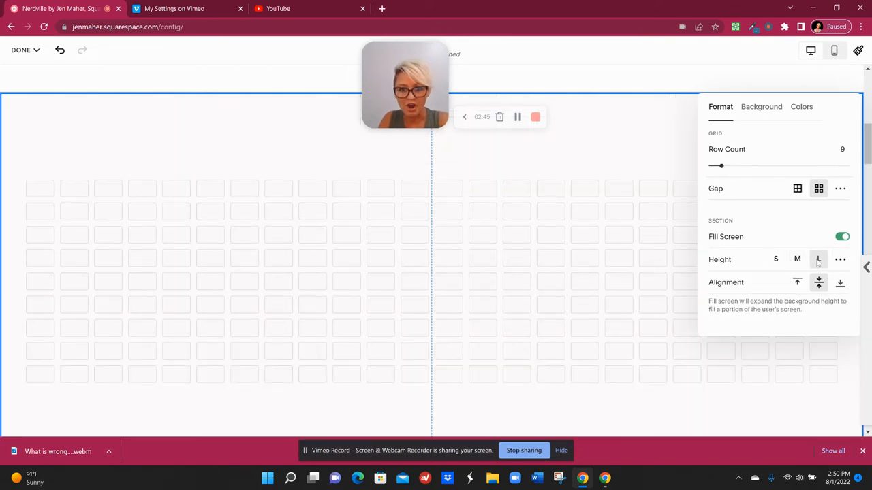
left_click(776, 260)
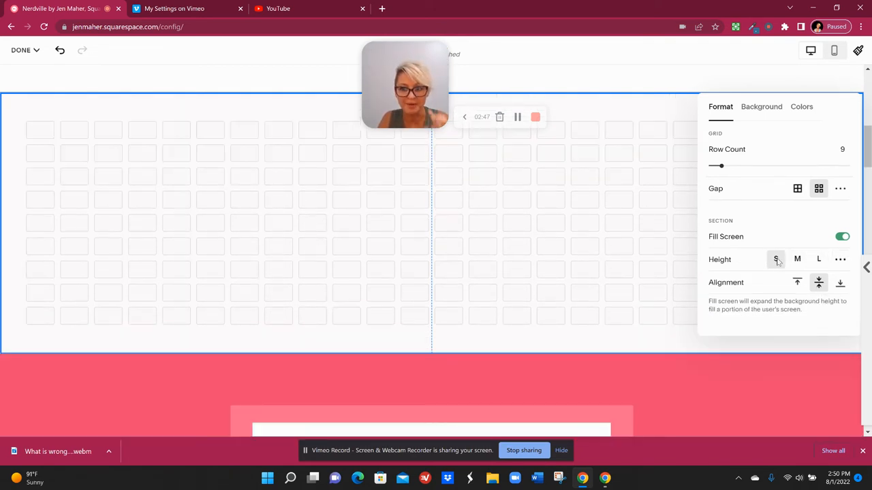
left_click(819, 259)
left_click(842, 237)
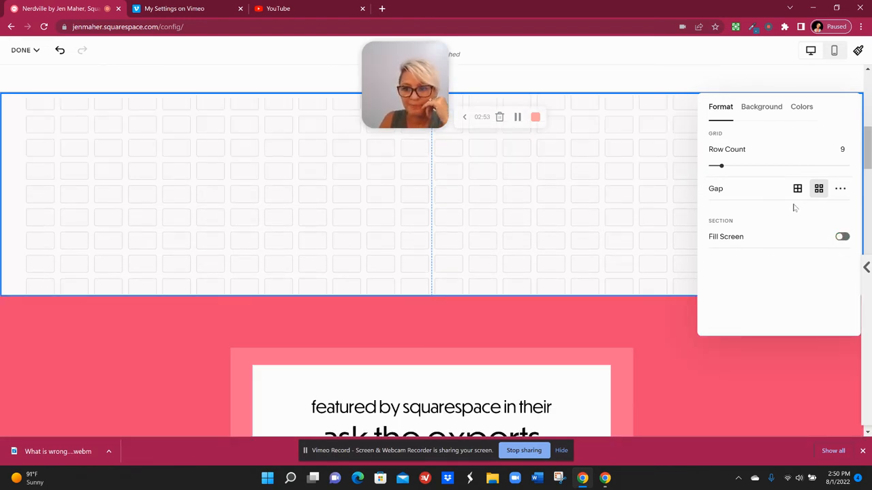
left_click(843, 237)
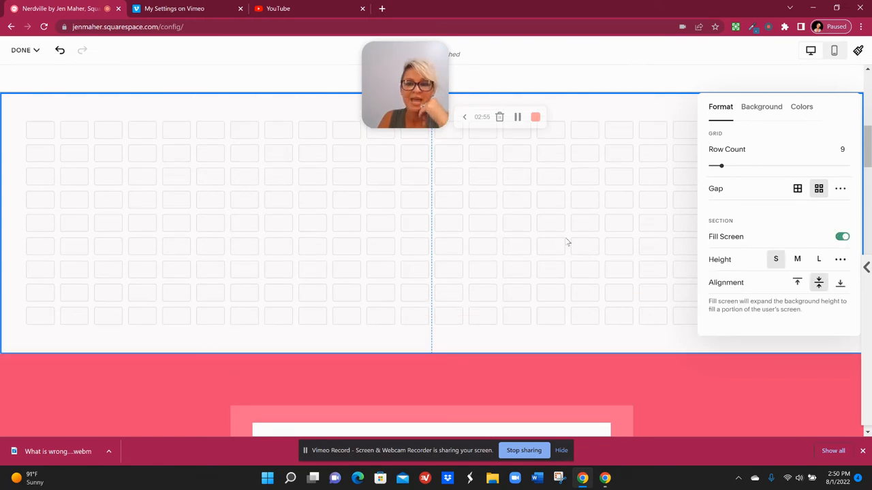
scroll(279, 146, "up", 1)
left_click(134, 211)
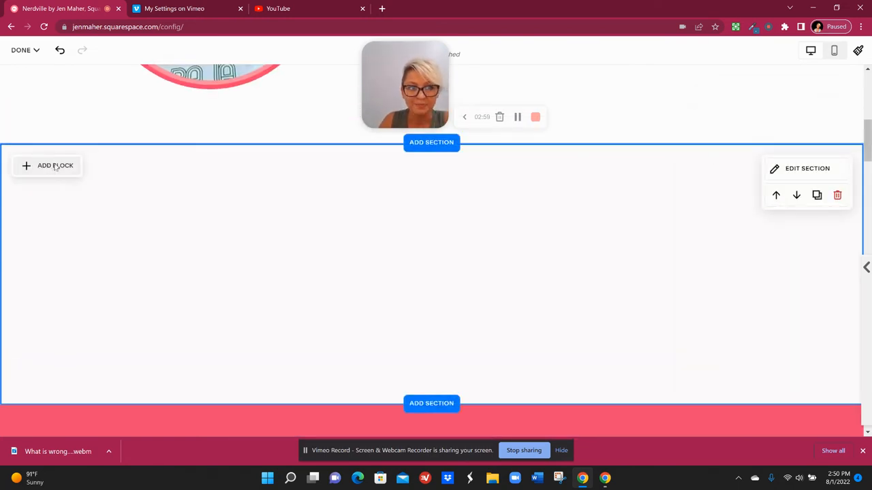
Add an image block to the blank section and fill it with the womens-fitted-t-shirt-white-left-front image from the library
left_click(54, 167)
left_click(140, 232)
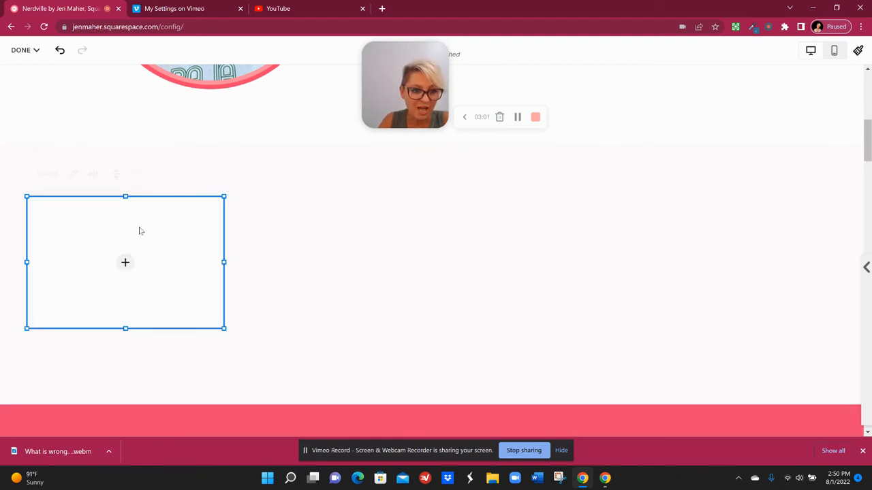
left_click(73, 174)
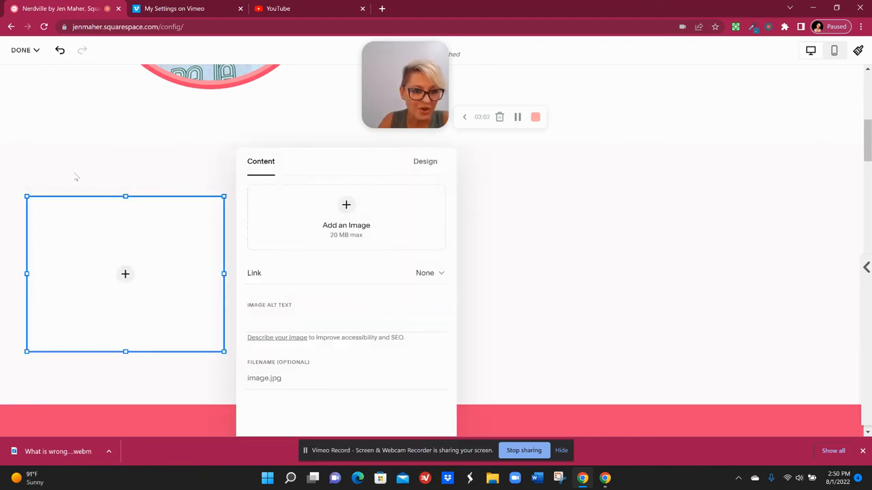
left_click(346, 205)
left_click(320, 256)
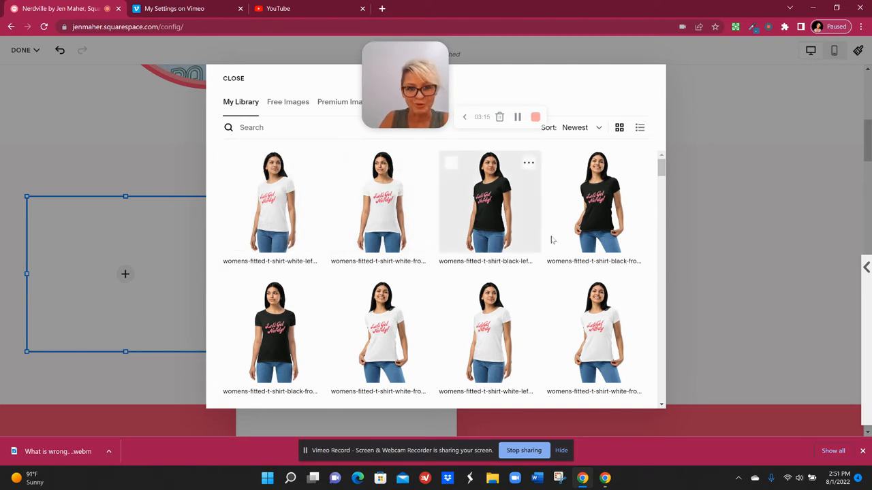
left_click(260, 202)
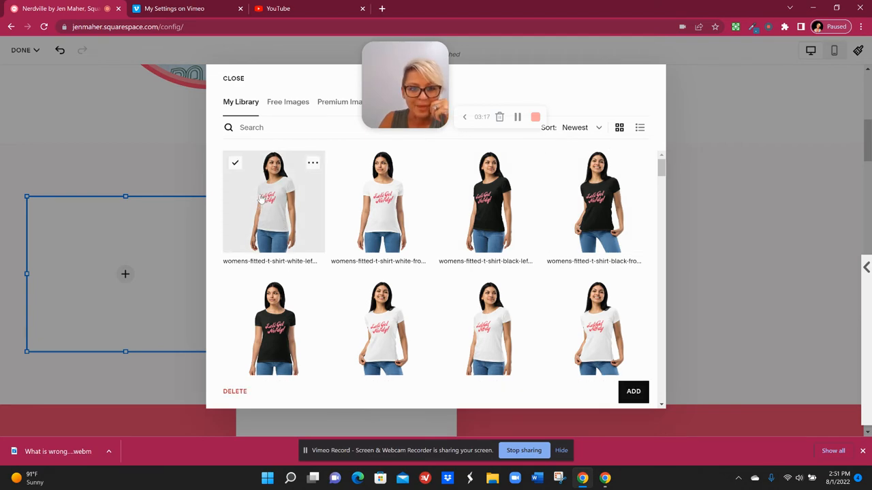
left_click(633, 394)
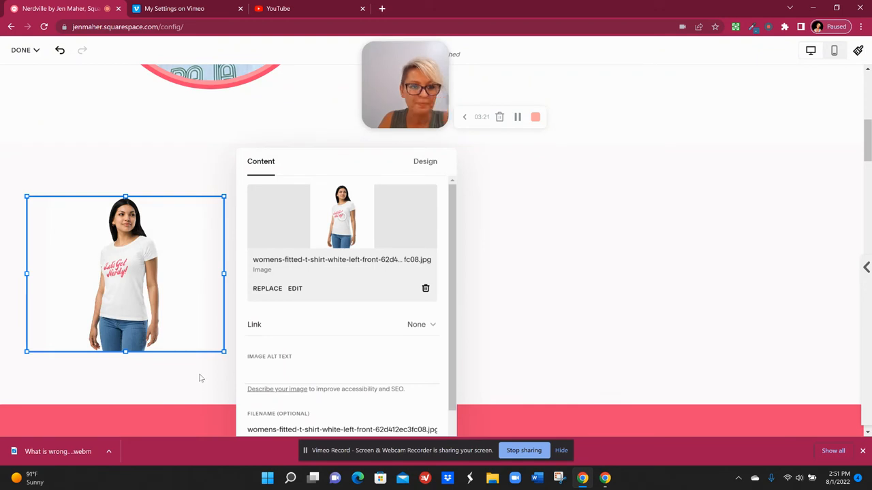
left_click(124, 170)
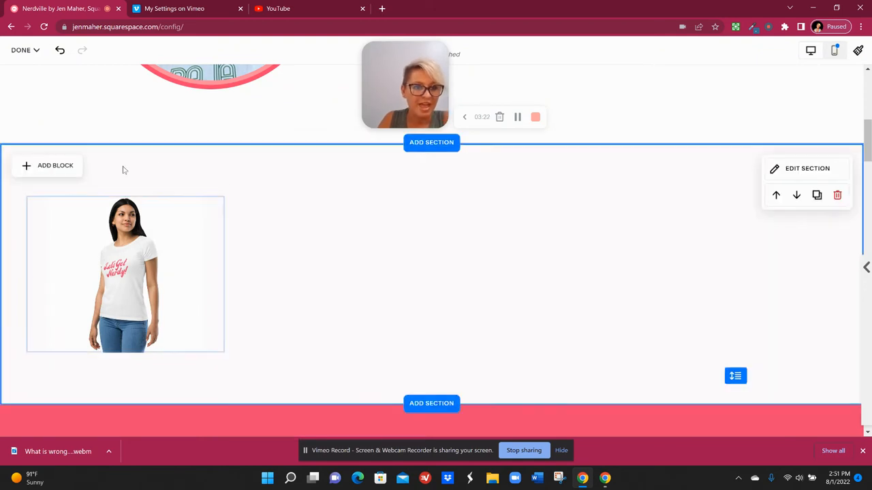
Add a text block to the section and enter "merch" in it
left_click(51, 166)
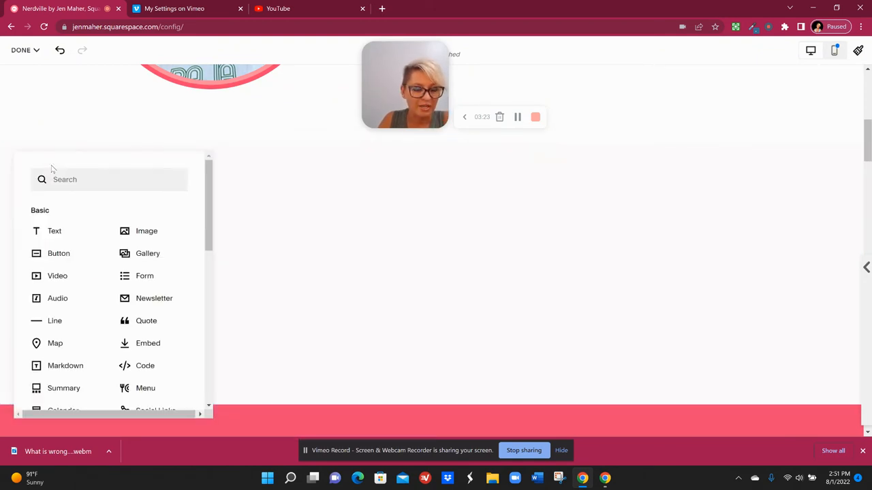
left_click(75, 234)
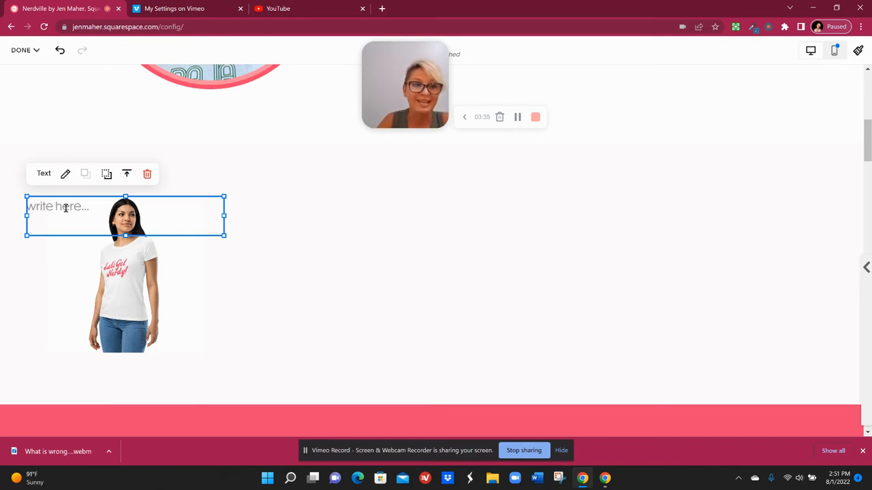
left_click(66, 208)
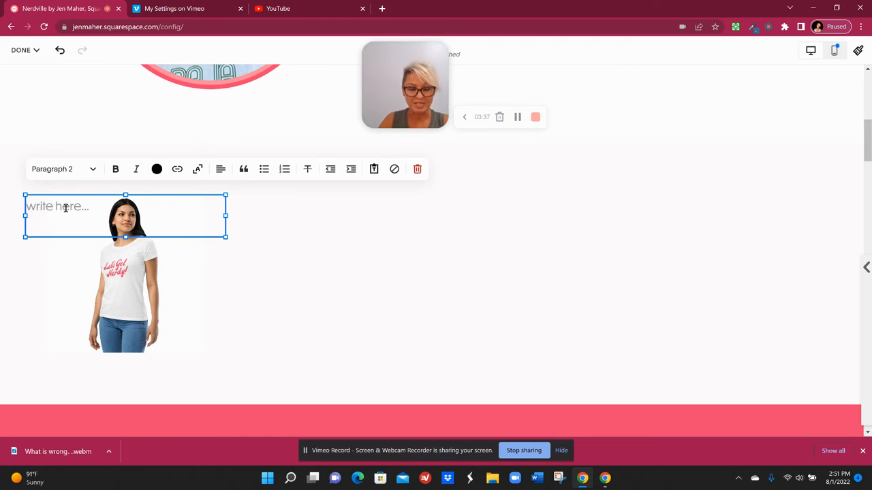
type("merch")
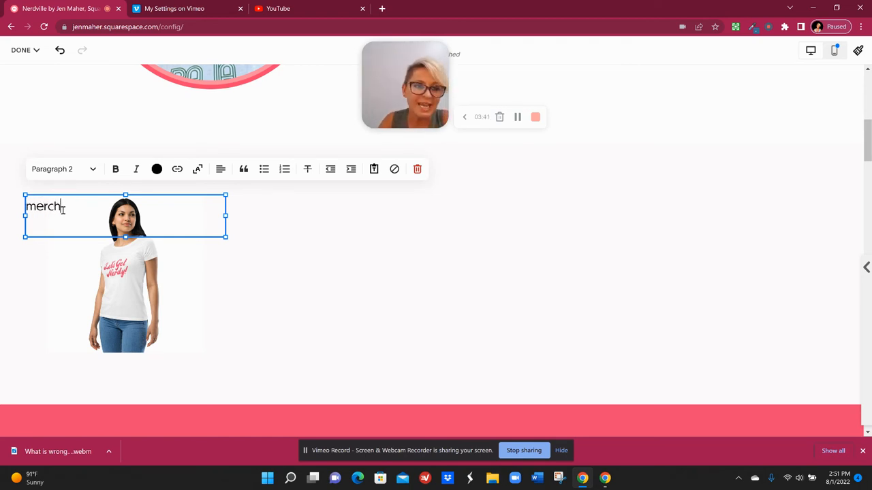
Format the "merch" text as Heading 2 and color it pink
left_click_drag(62, 209, 19, 208)
left_click(75, 171)
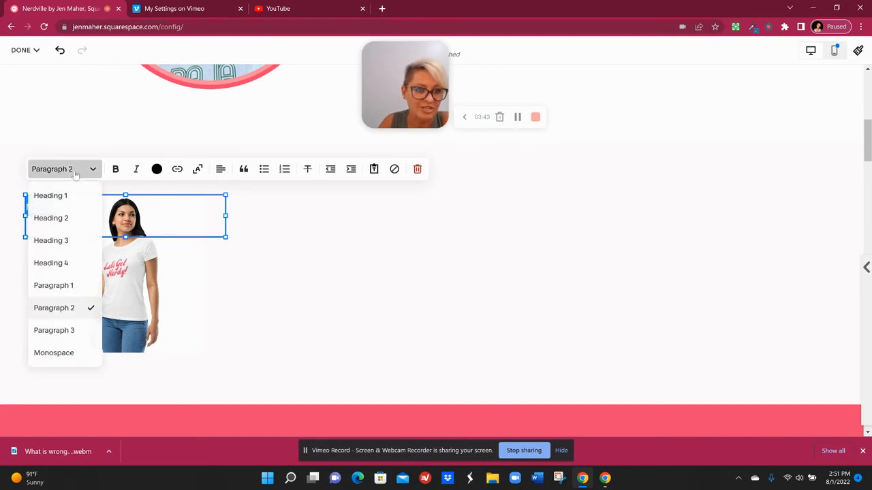
left_click(52, 218)
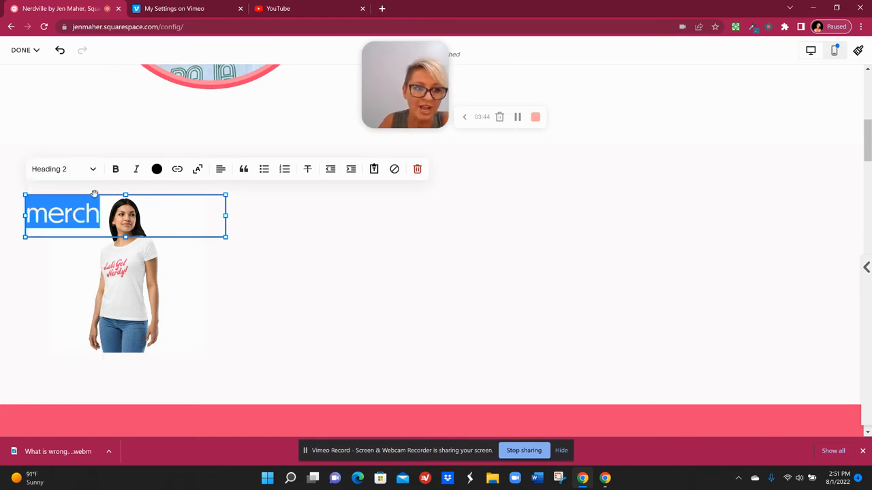
left_click(157, 169)
left_click(156, 225)
left_click(290, 246)
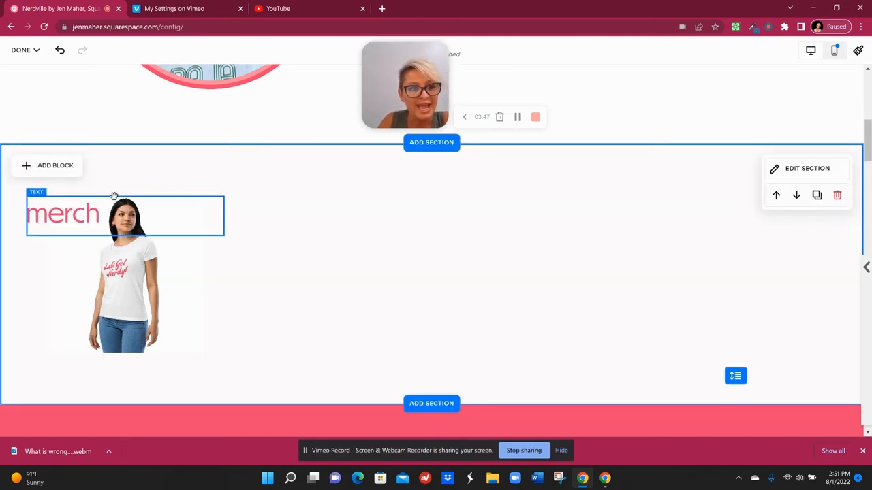
Center the T-shirt image in the section, enlarge it slightly, and place the "merch" text at its upper right
left_click_drag(101, 202, 633, 267)
left_click_drag(275, 234, 481, 238)
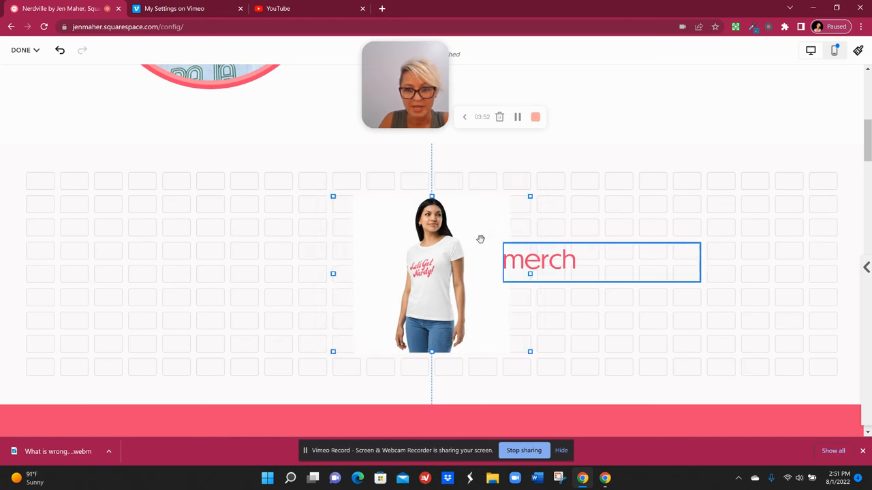
mouse_move(320, 192)
left_mouse_down()
mouse_move(277, 168)
mouse_move(317, 202)
left_mouse_up()
left_click_drag(387, 253, 420, 252)
left_click_drag(580, 234, 566, 212)
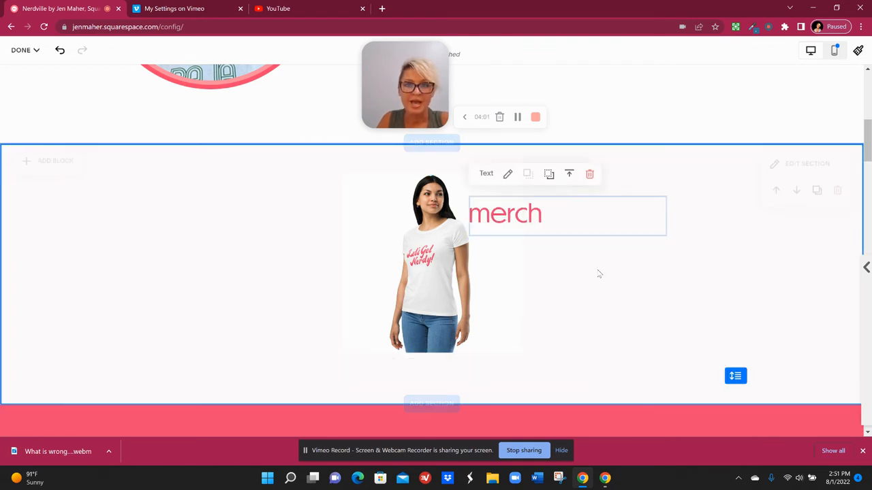
double_click(520, 200)
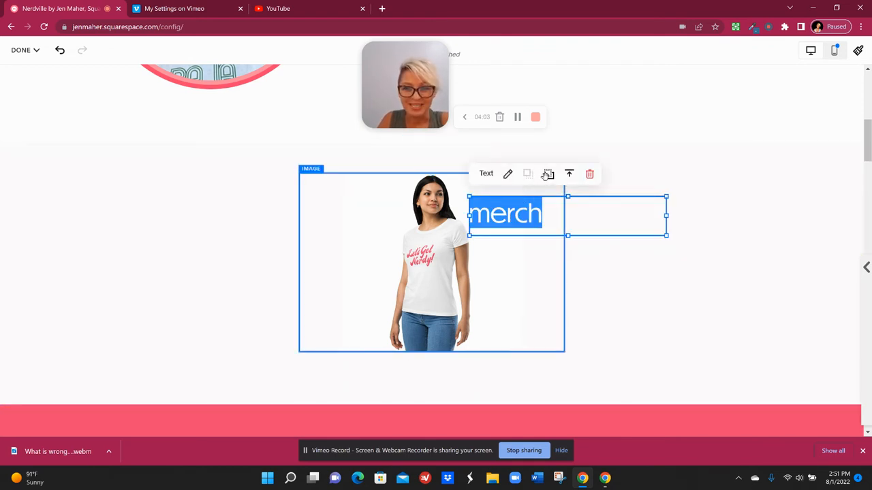
left_click(578, 273)
left_click_drag(520, 216, 539, 244)
left_click(597, 318)
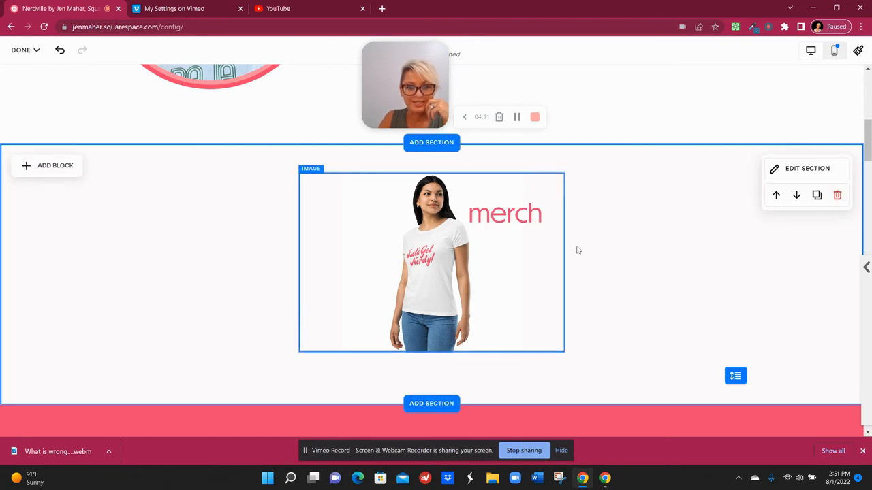
Bring the T-shirt image in front of the "merch" text and send it back behind the text
left_click(461, 263)
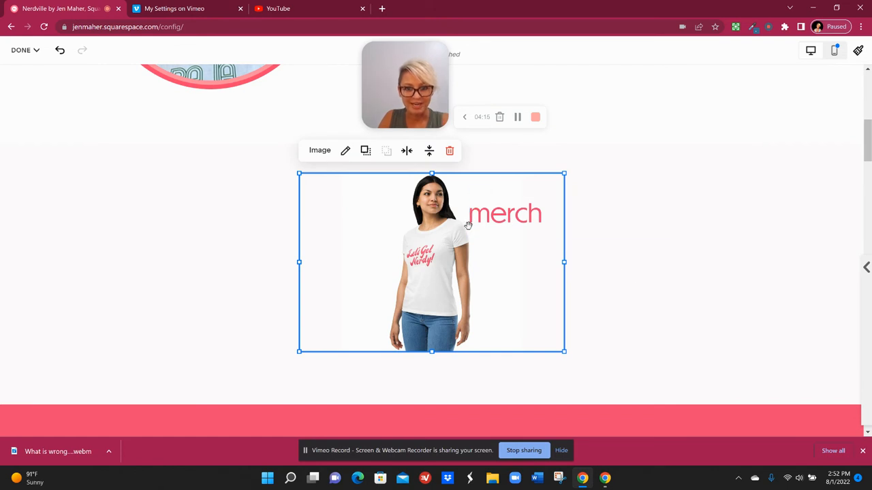
left_click(366, 152)
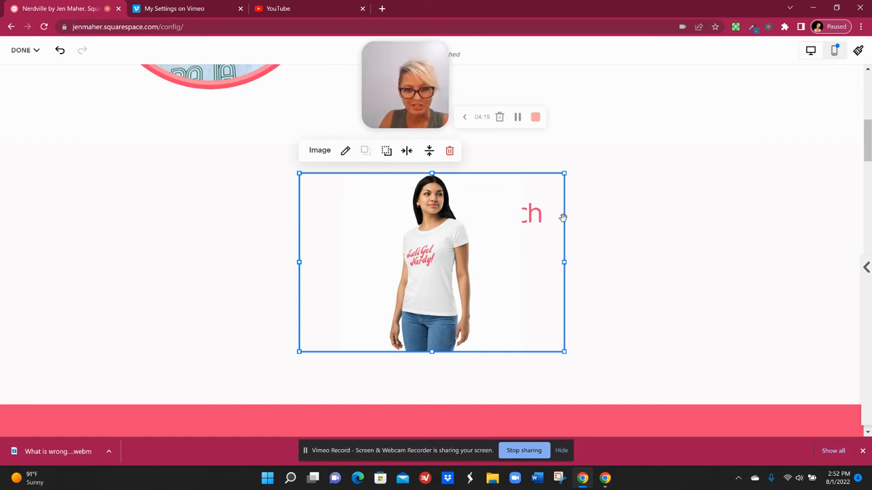
left_click(388, 152)
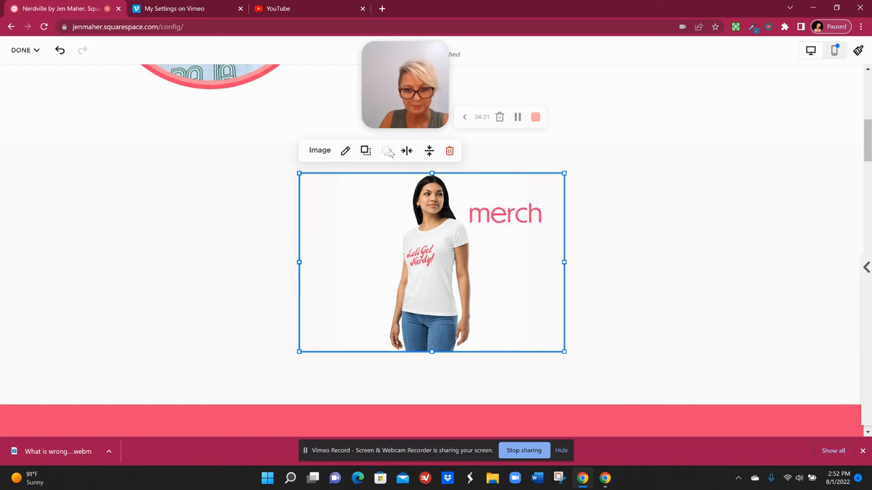
left_click(652, 281)
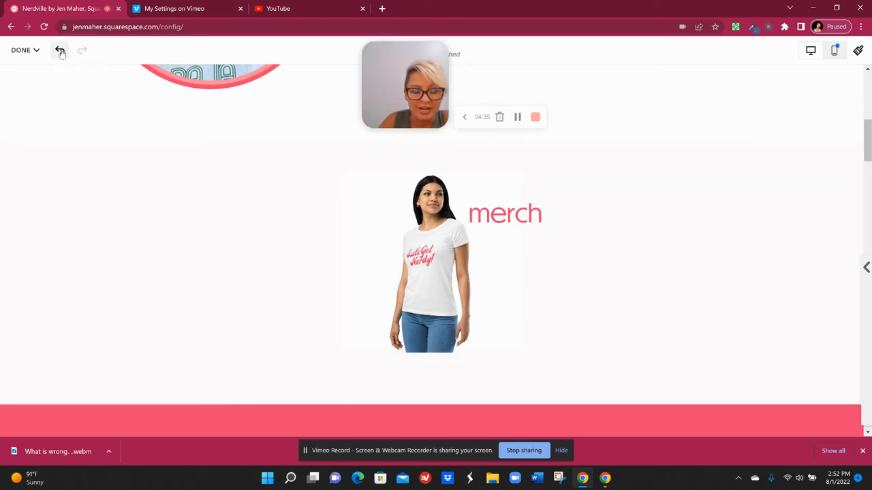
Remove the section with the T-shirt image and "merch" text from the page and confirm the removal
left_click(26, 50)
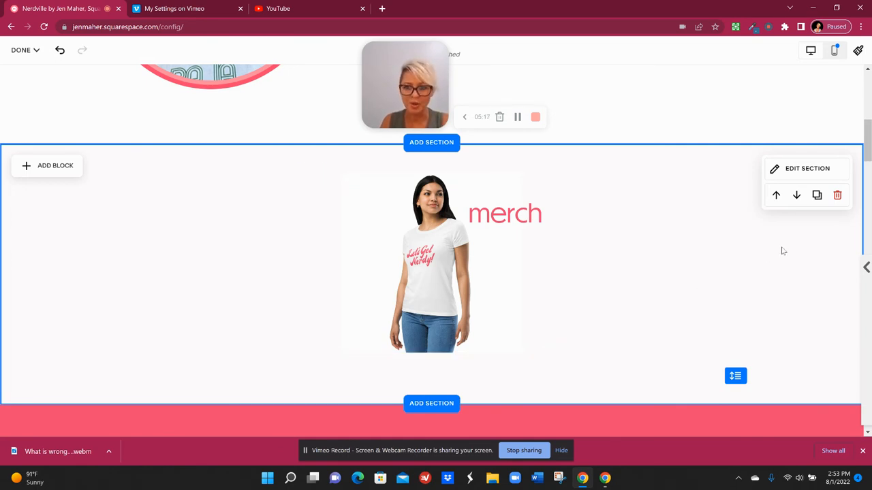
left_click(838, 195)
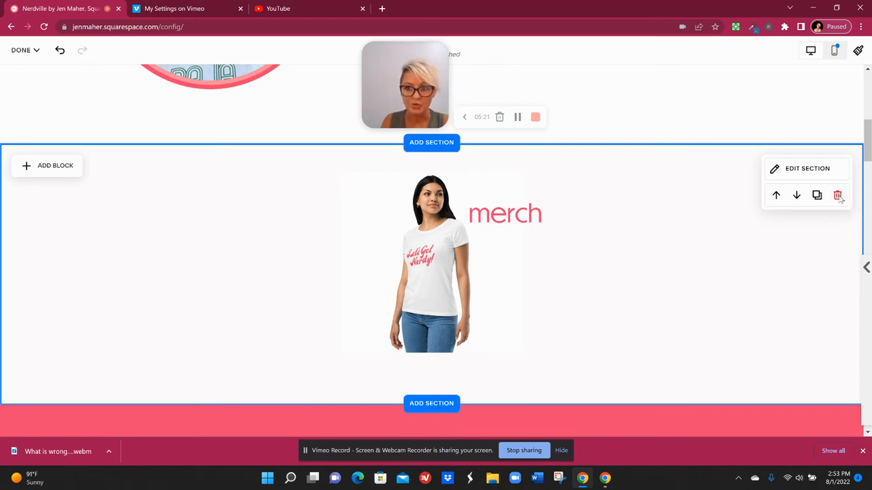
left_click(502, 263)
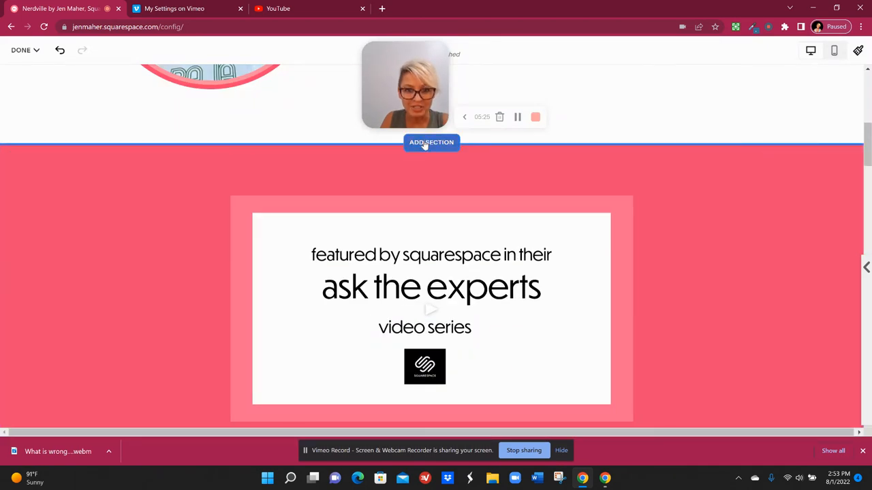
Add a blank Classic Editor section above the "ask the experts" section
left_click(283, 145)
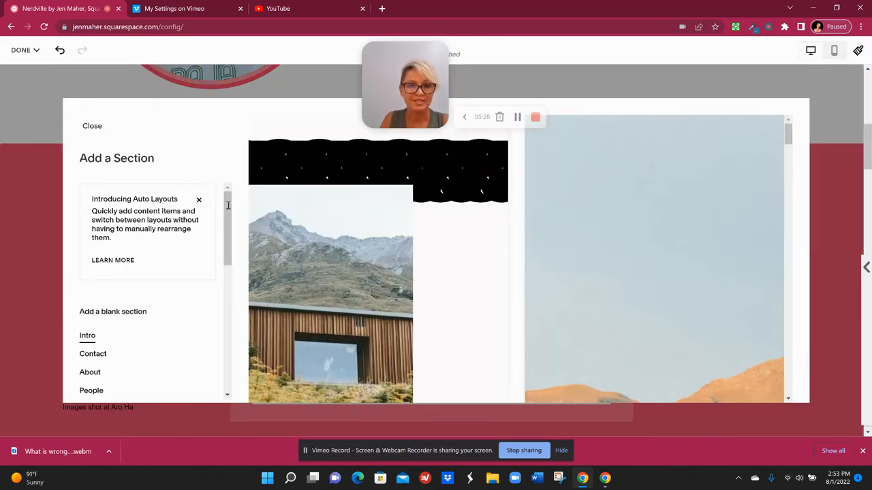
scroll(187, 311, "down", 2)
scroll(293, 273, "down", 3)
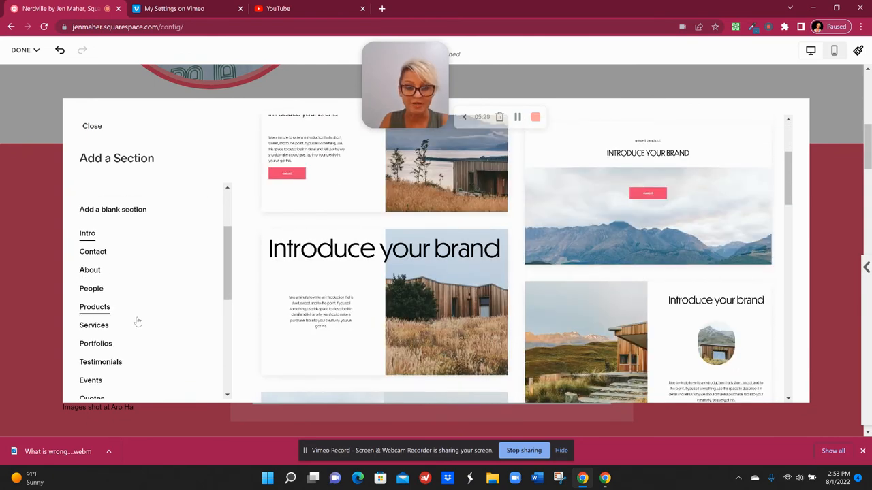
scroll(128, 322, "down", 2)
scroll(126, 322, "down", 4)
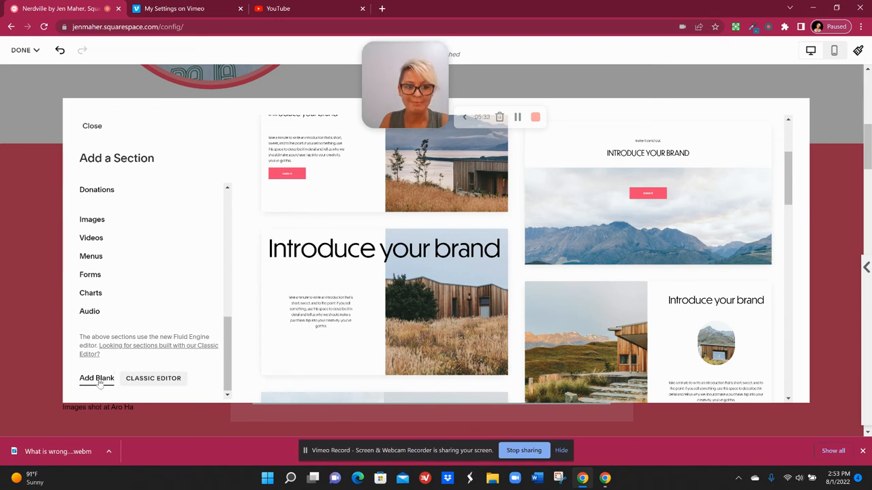
left_click(97, 378)
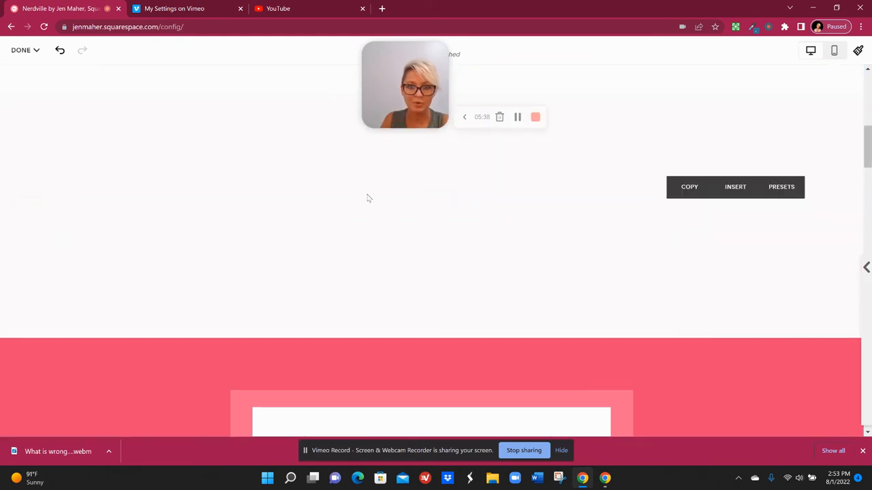
Examine the blank classic section's format settings and the list of blocks that can be inserted below its text block
mouse_move(446, 227)
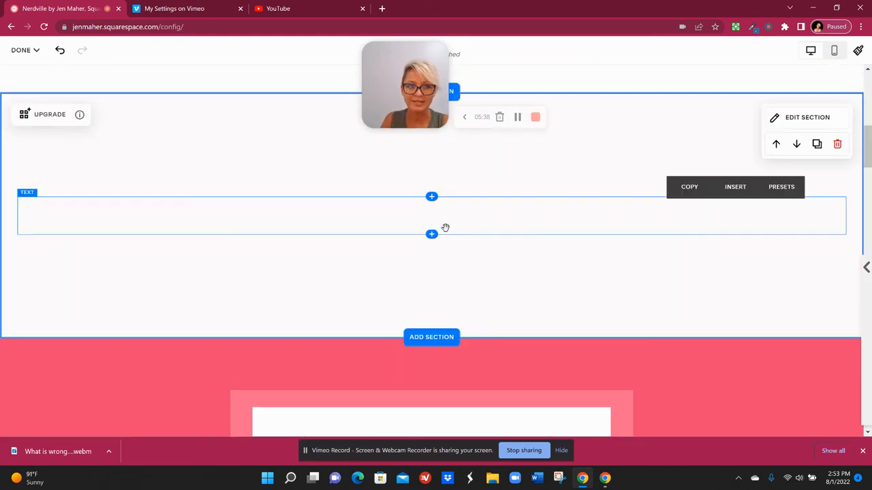
left_click(806, 120)
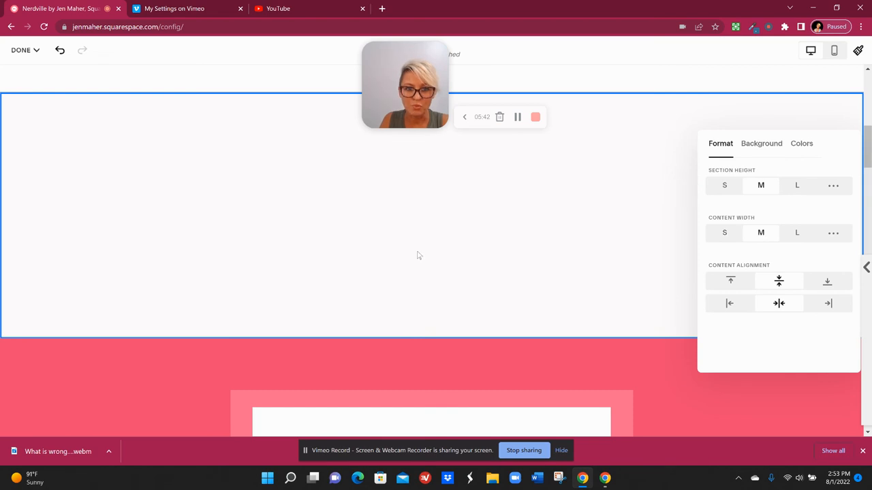
left_click(406, 217)
left_click(424, 217)
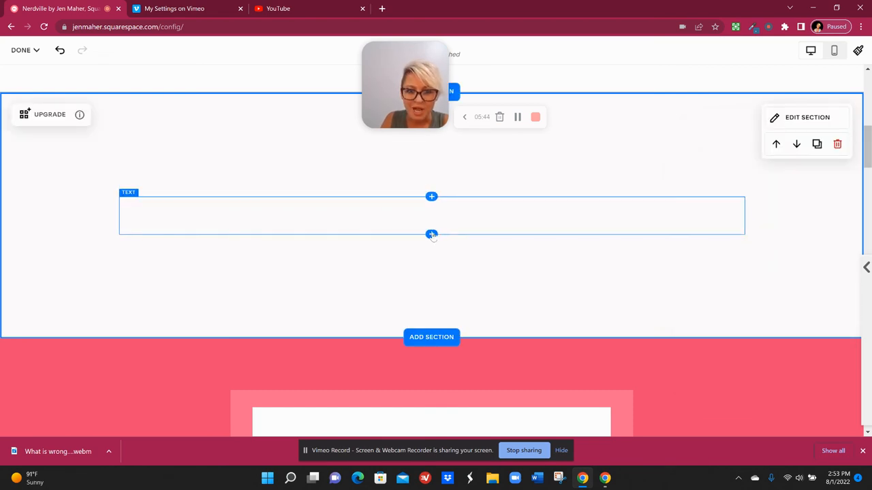
left_click(432, 235)
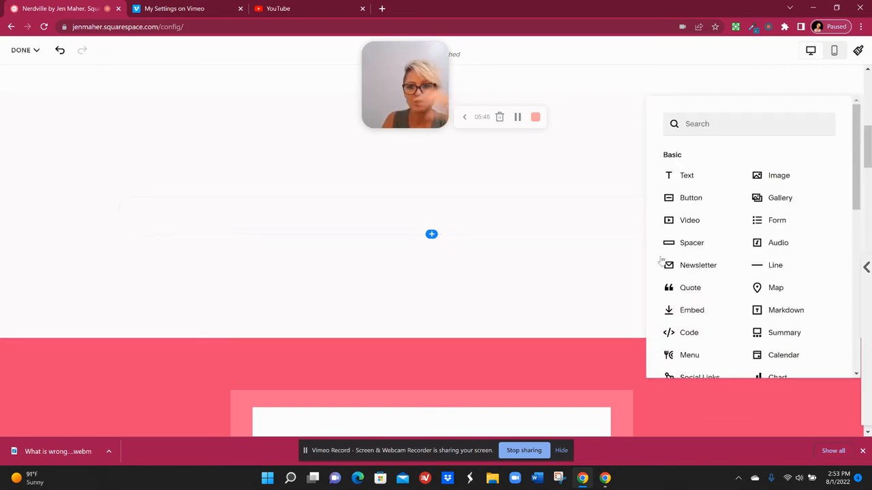
left_click(599, 304)
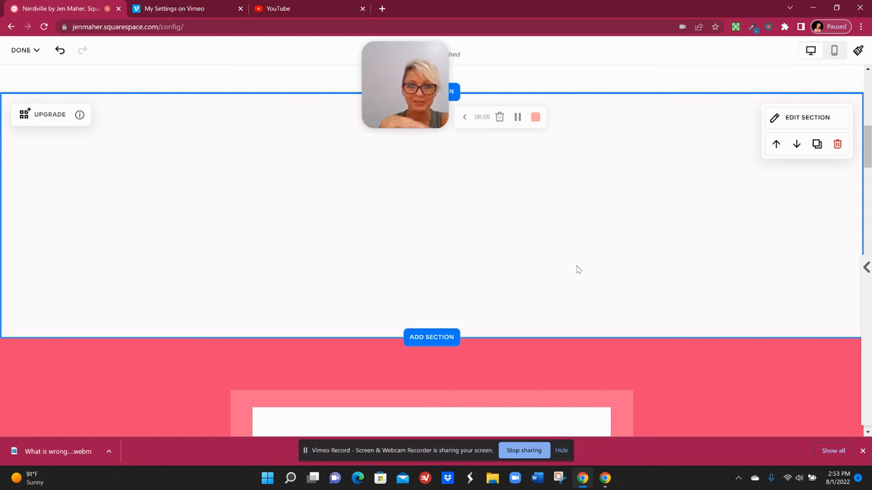
Remove the blank classic section from the page and confirm the removal
left_click(838, 143)
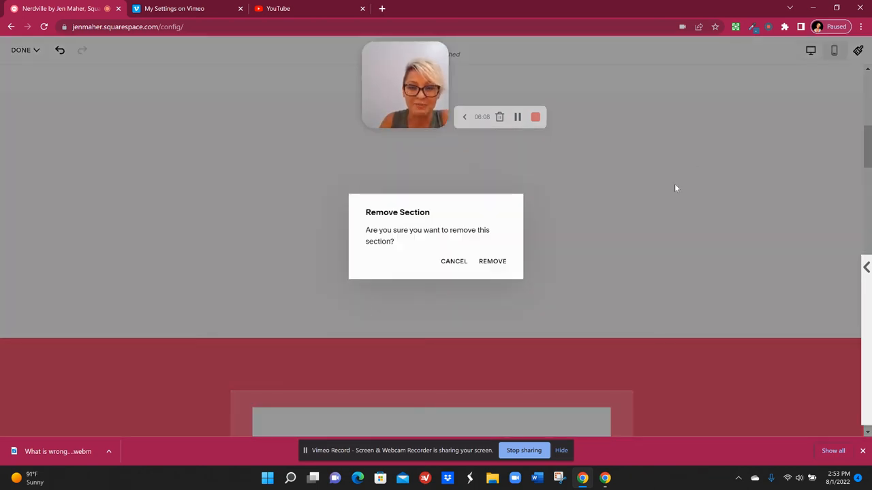
left_click(502, 264)
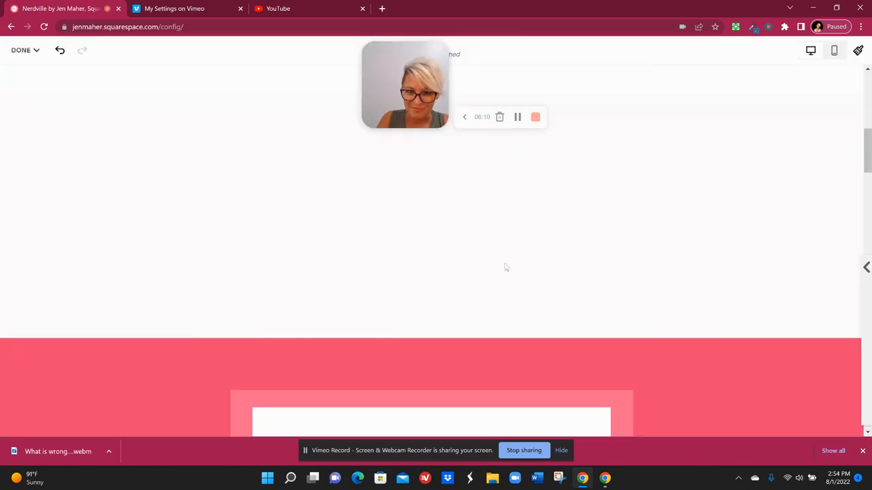
scroll(621, 228, "up", 5)
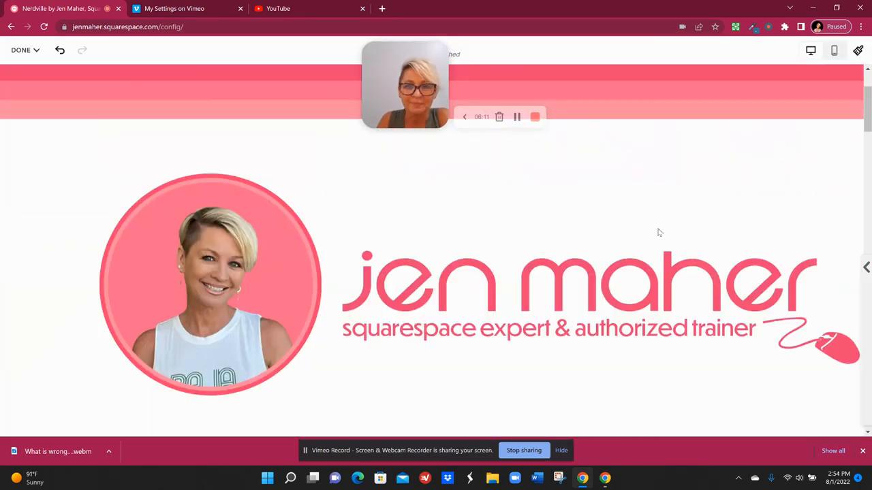
scroll(658, 228, "up", 1)
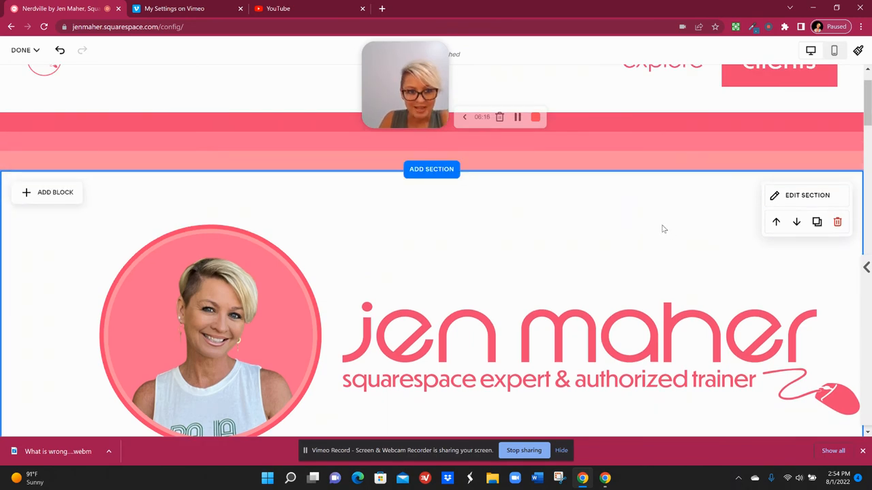
scroll(661, 233, "down", 5)
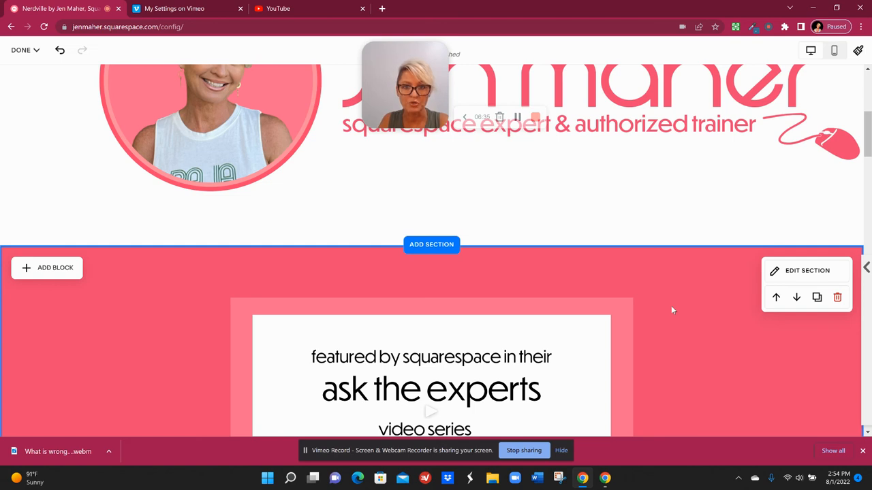
scroll(672, 310, "down", 2)
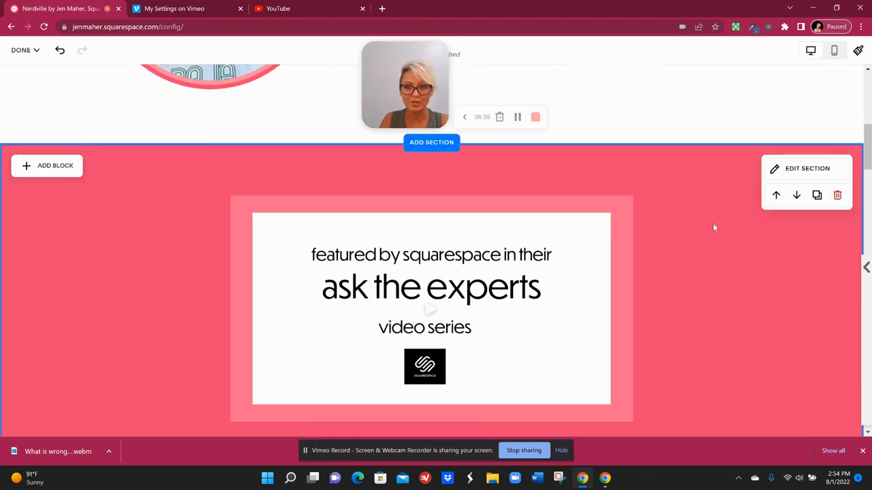
scroll(156, 284, "down", 3)
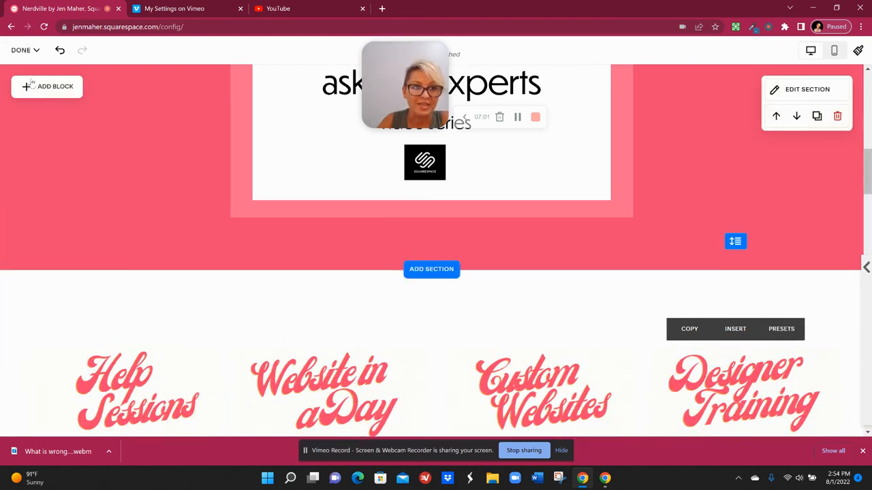
Discard all changes made to the home page and leave page editing
left_click(34, 53)
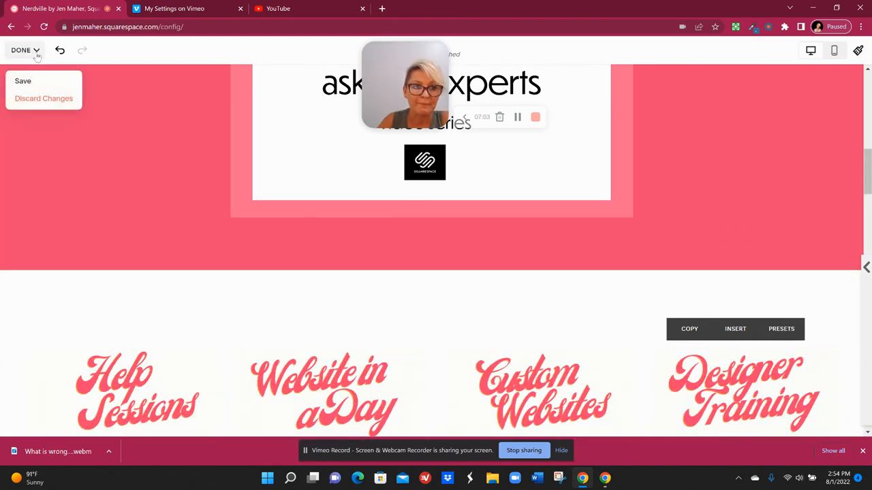
left_click(43, 95)
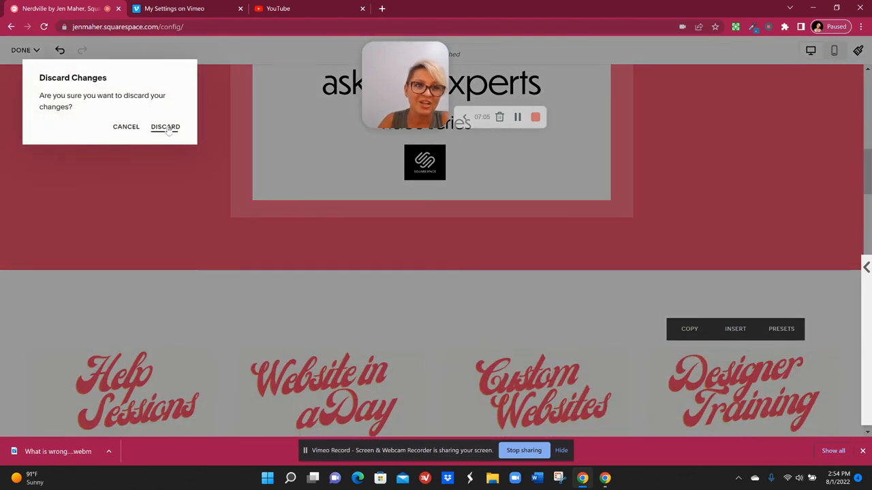
left_click(166, 127)
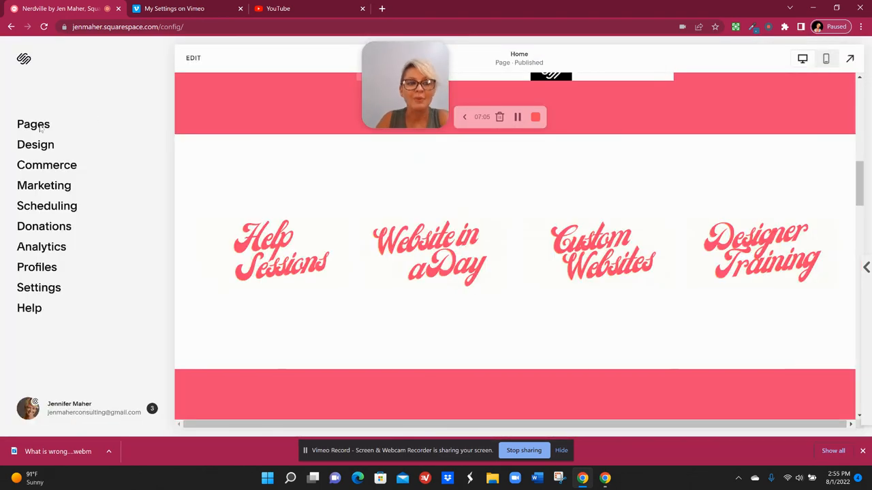